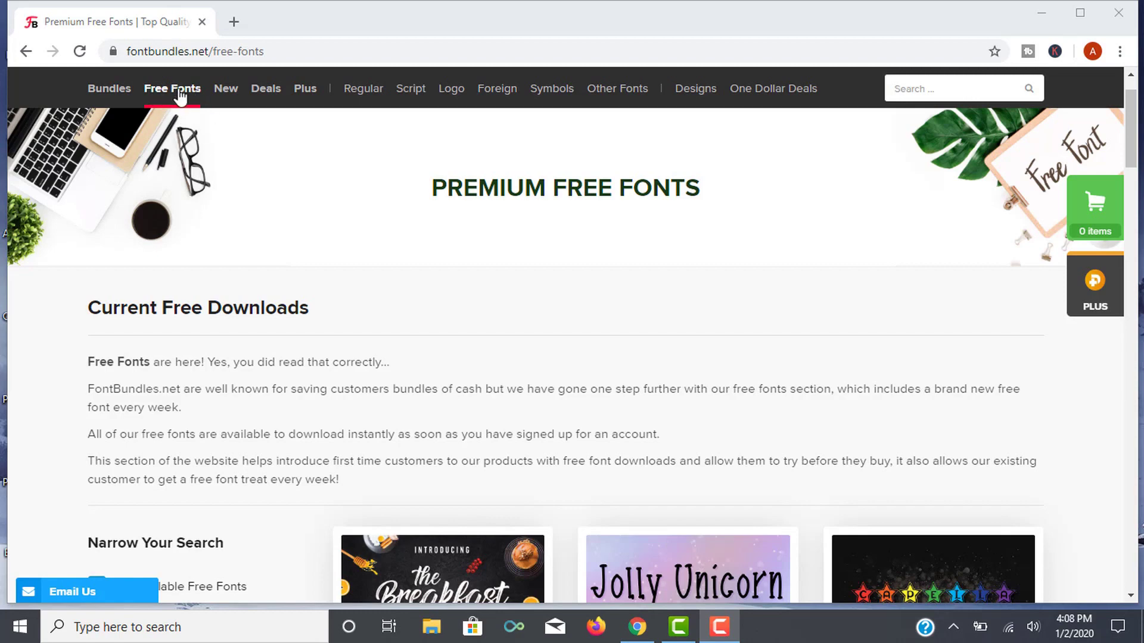
# Step: Scroll the Premium Free Fonts page listing Breakfast, Jolly Unicorn and Capella
pyautogui.scroll(-6, 348, 213)
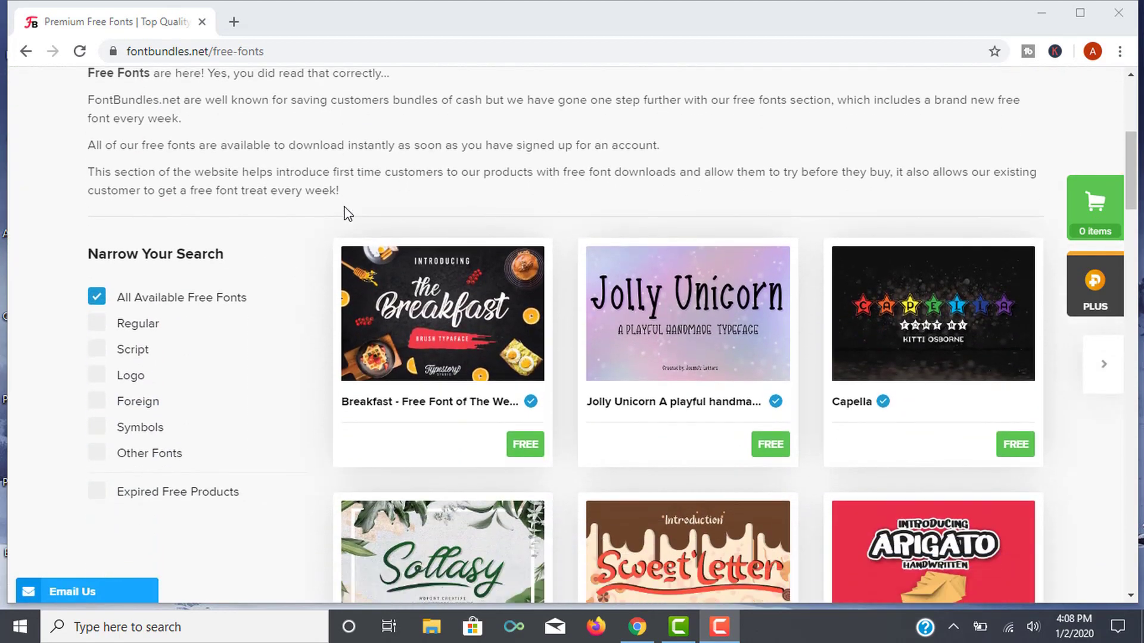
# Step: Browse the free fonts grid and open the Rain Love Script font page
pyautogui.scroll(-1, 345, 207)
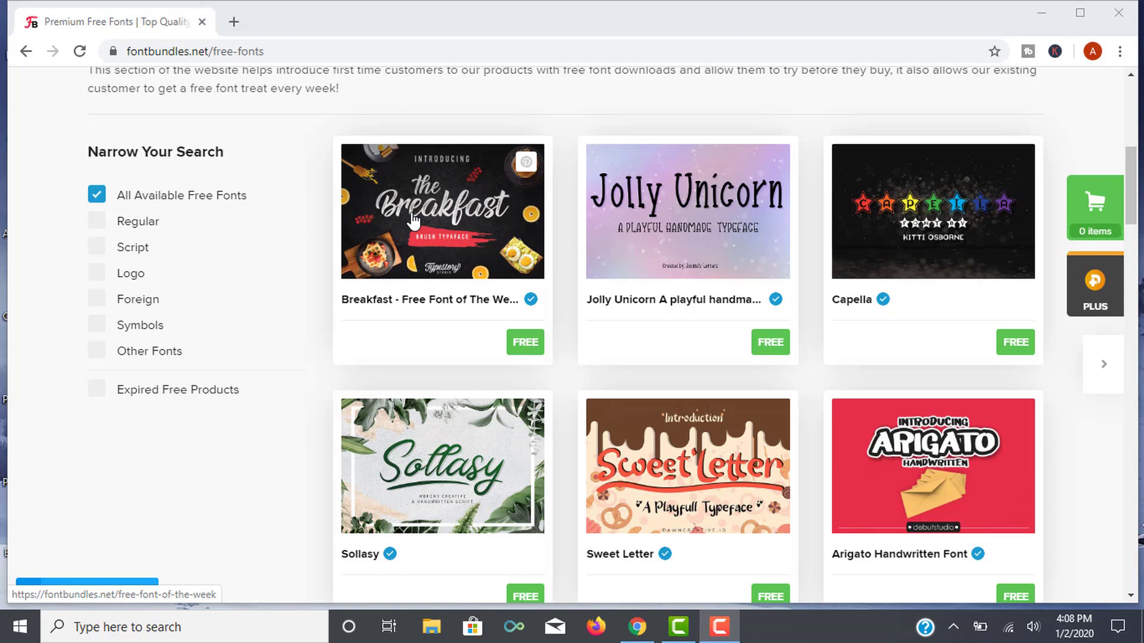
pyautogui.scroll(-2, 619, 315)
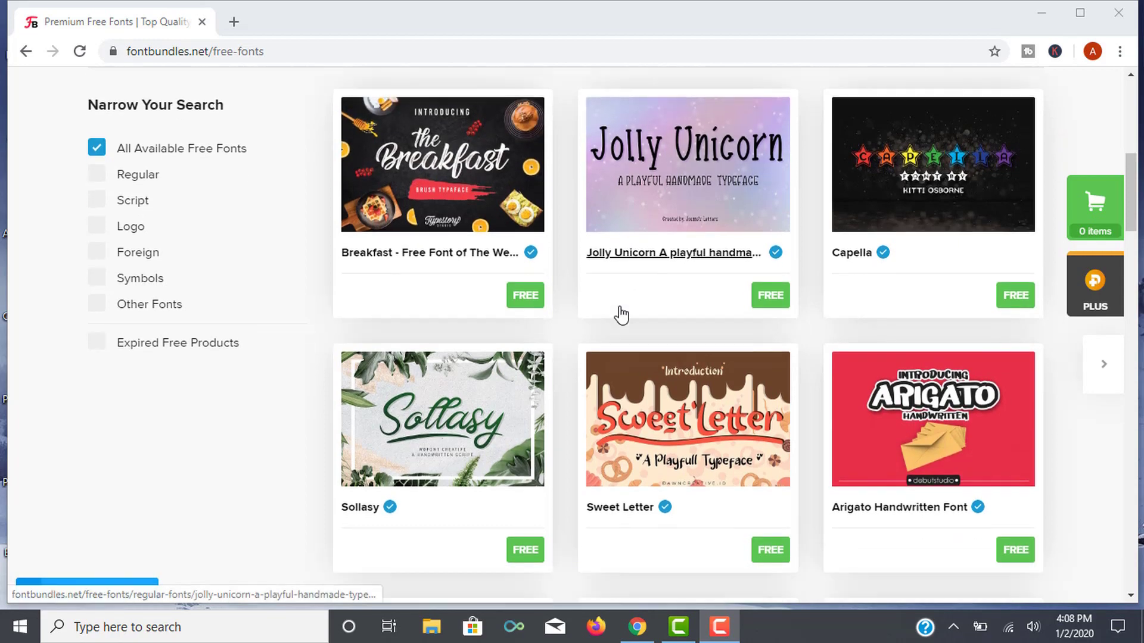
pyautogui.scroll(-6, 620, 315)
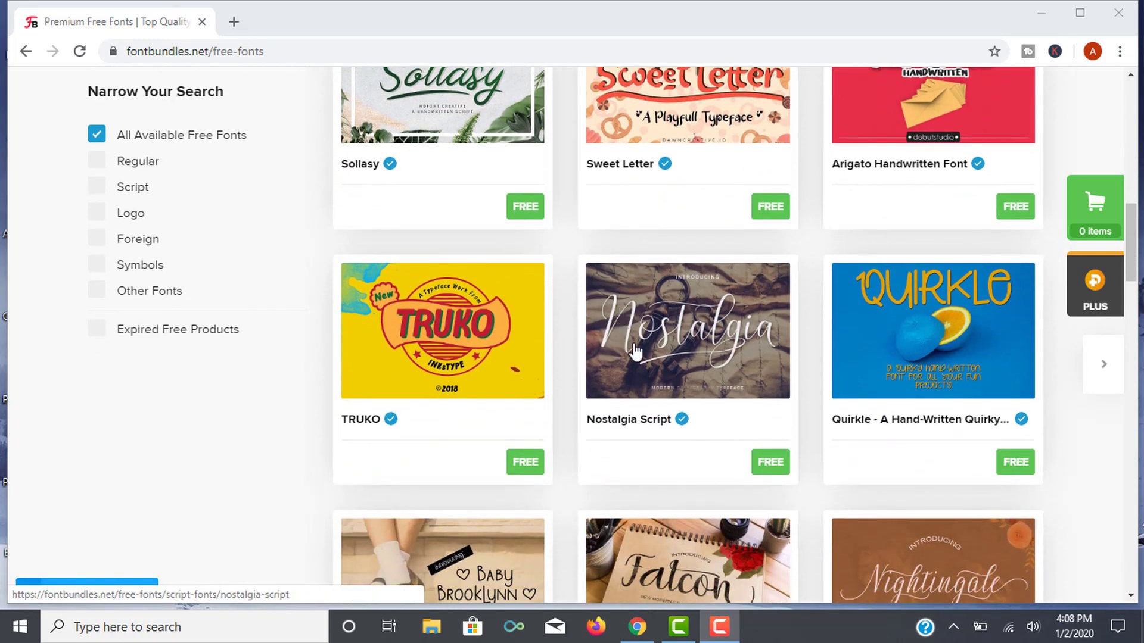
pyautogui.scroll(-1, 643, 428)
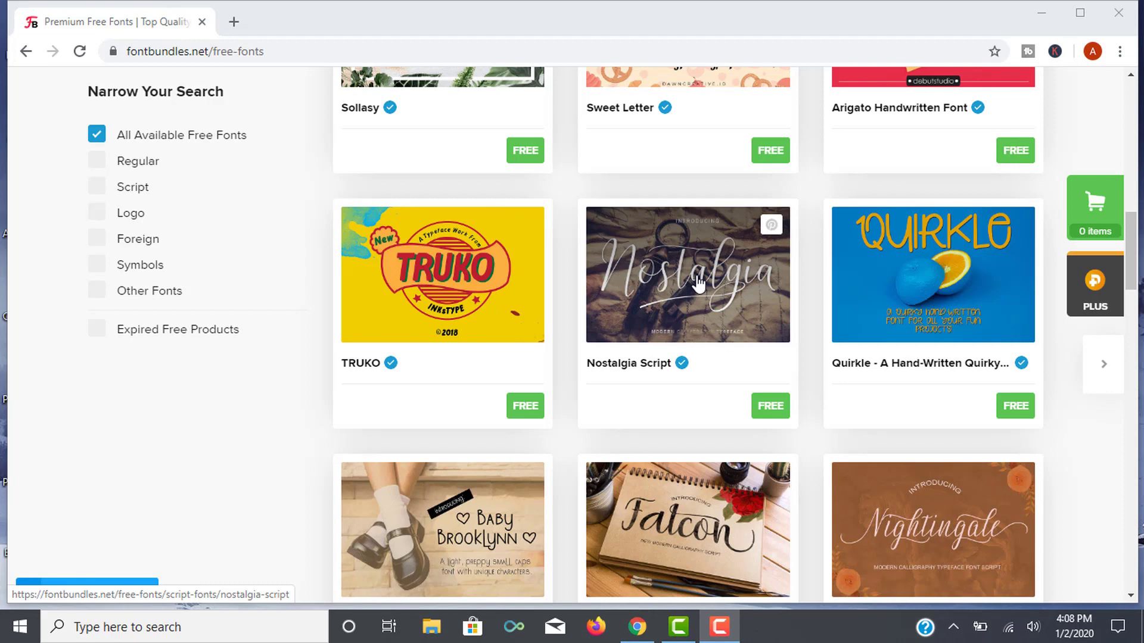
pyautogui.scroll(-5, 699, 285)
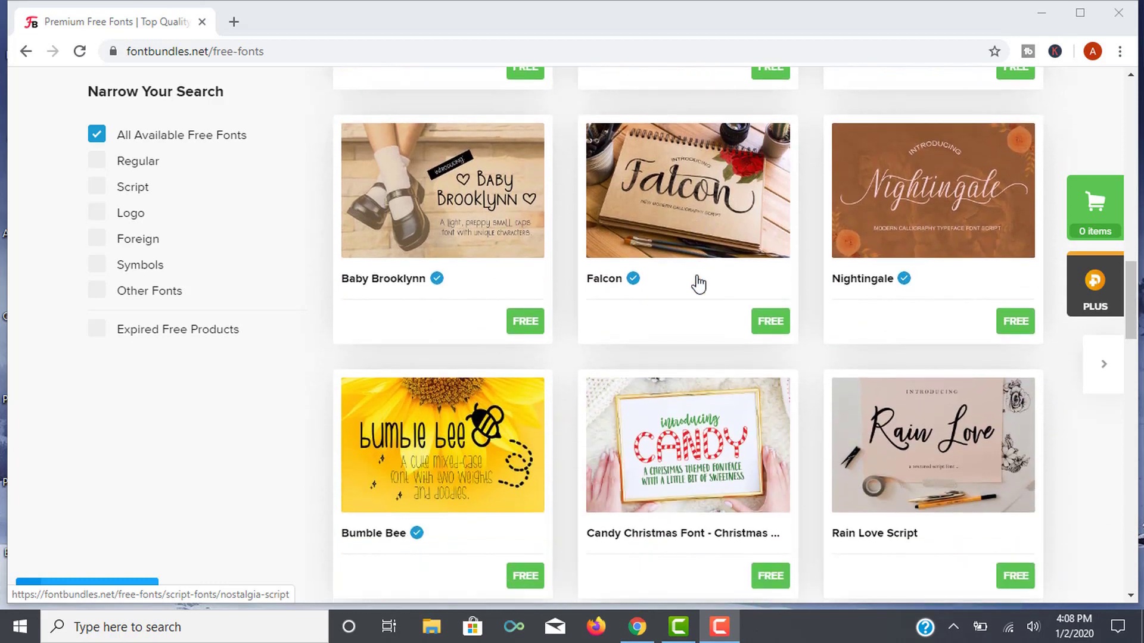
pyautogui.scroll(-5, 699, 284)
pyautogui.scroll(1, 698, 284)
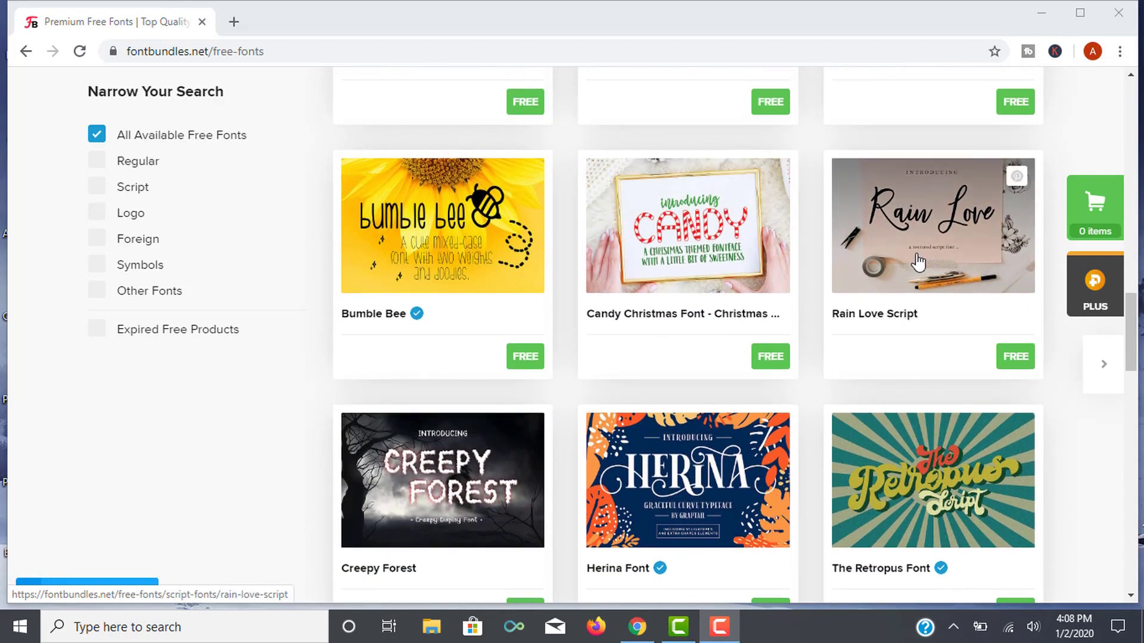
pyautogui.click(917, 261)
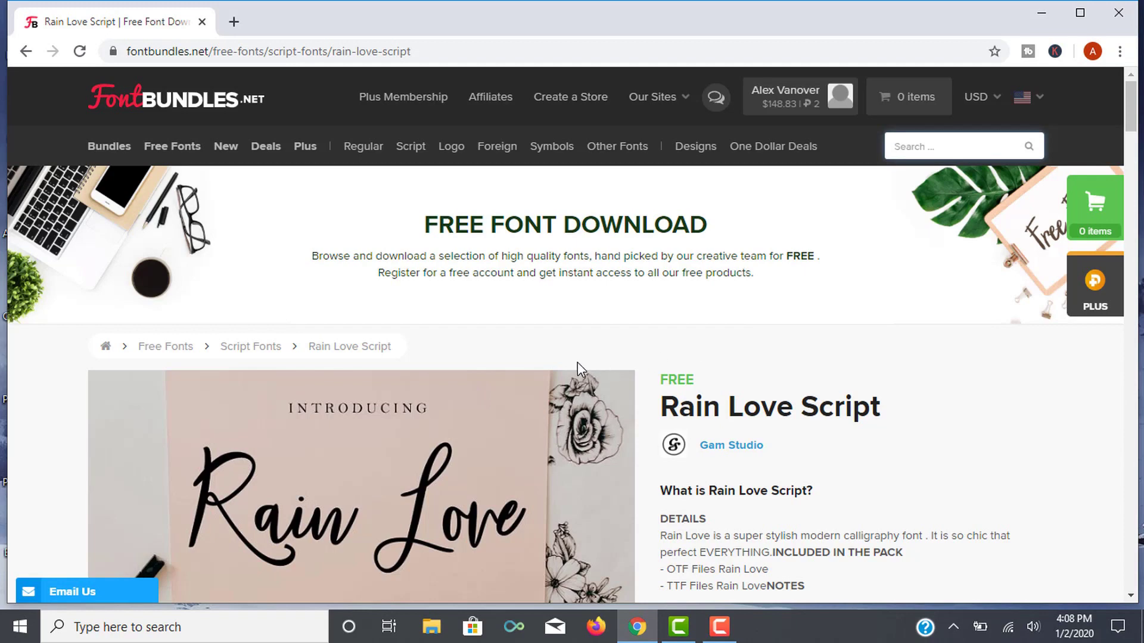
# Step: Download Rain Love Script for free and open the downloaded zip
pyautogui.scroll(-7, 577, 364)
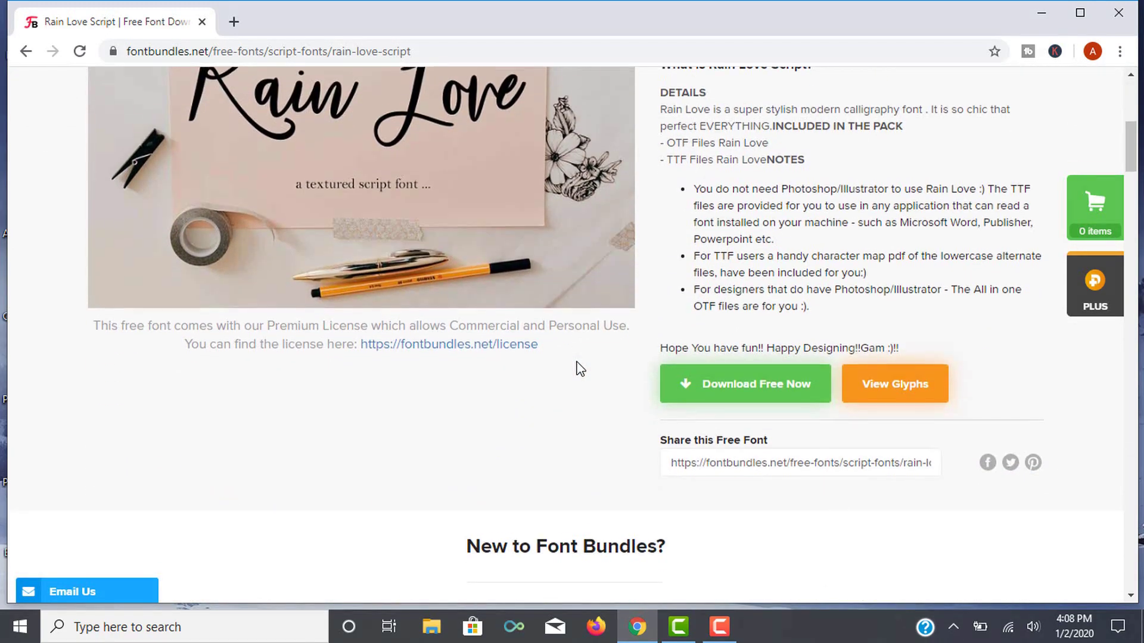
pyautogui.click(722, 380)
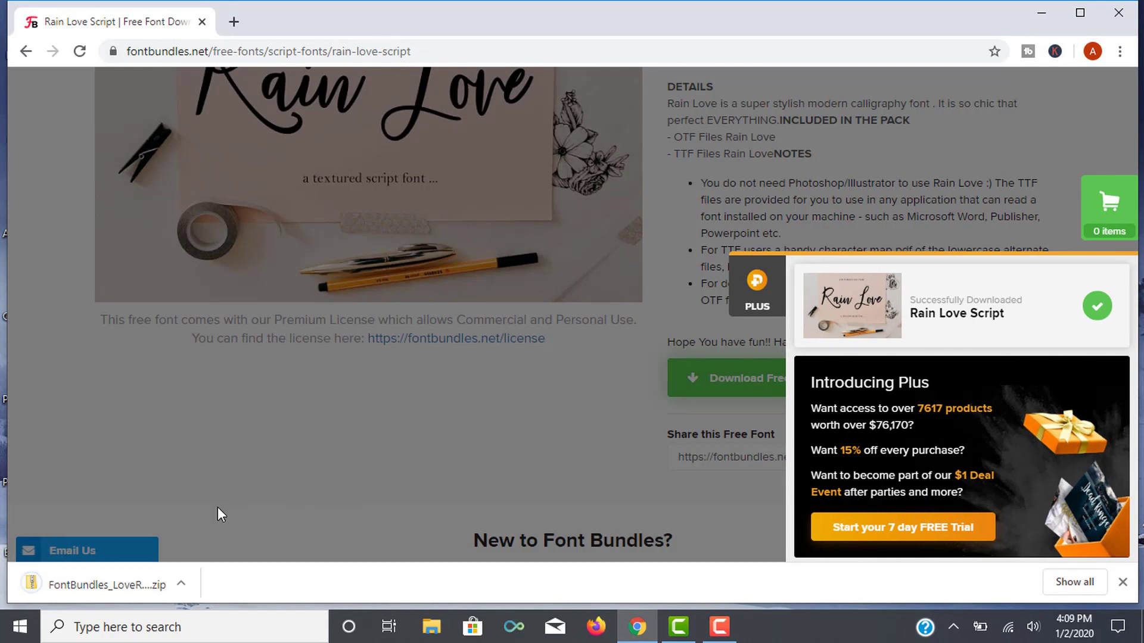
pyautogui.click(118, 587)
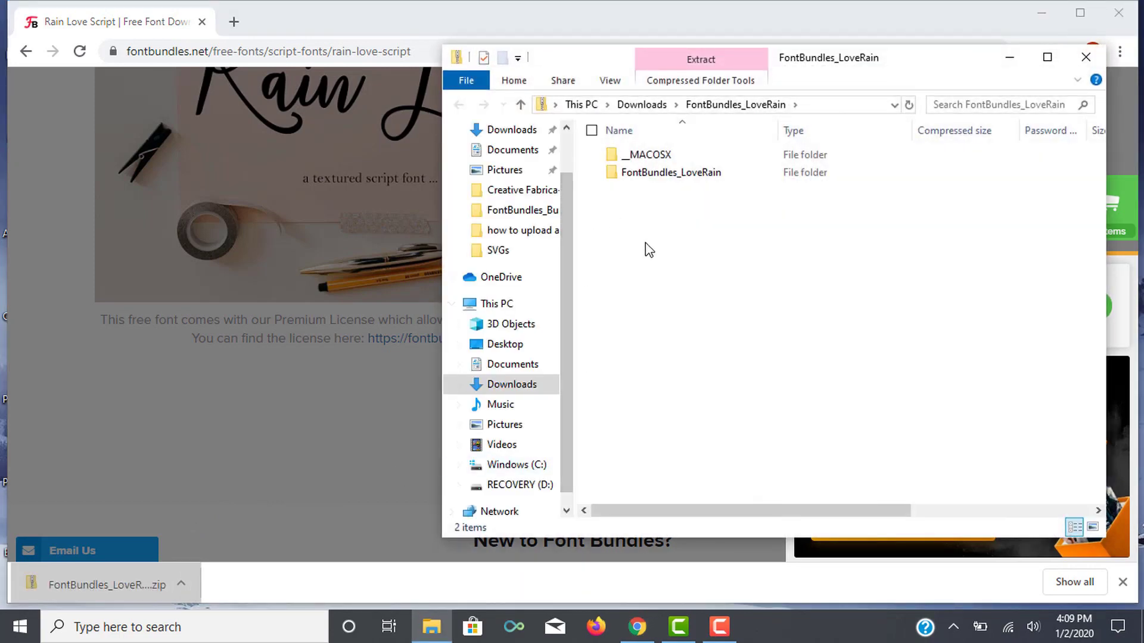
# Step: Extract the zip into Desktop\Fonts, then preview the LoveRain OTF in FontBundles_LoveRain
pyautogui.rightClick(674, 196)
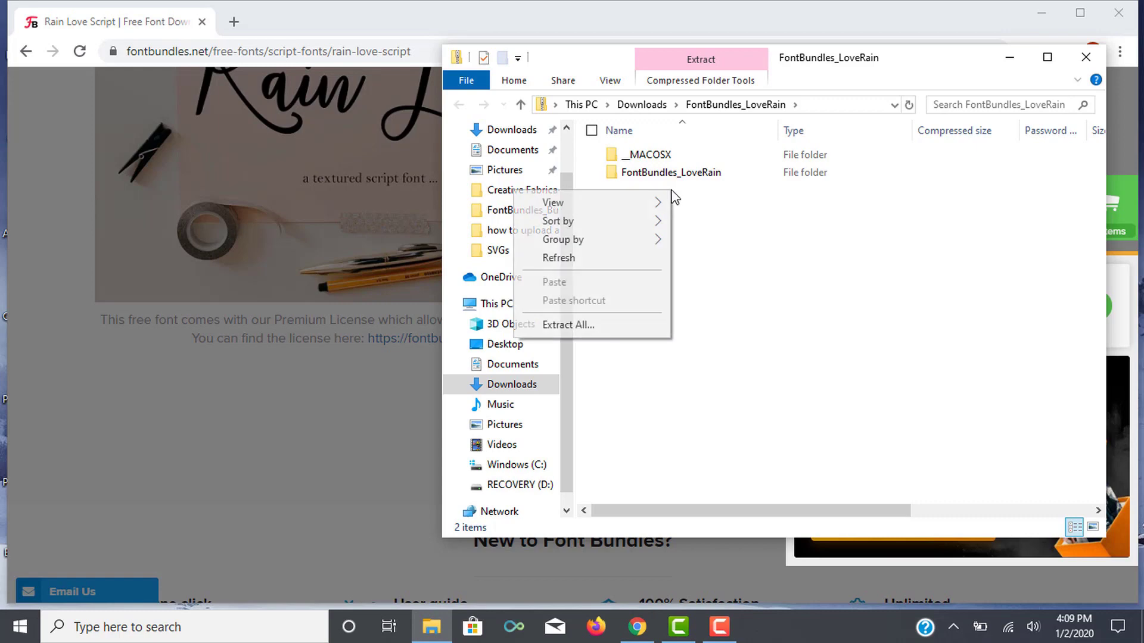
pyautogui.click(566, 325)
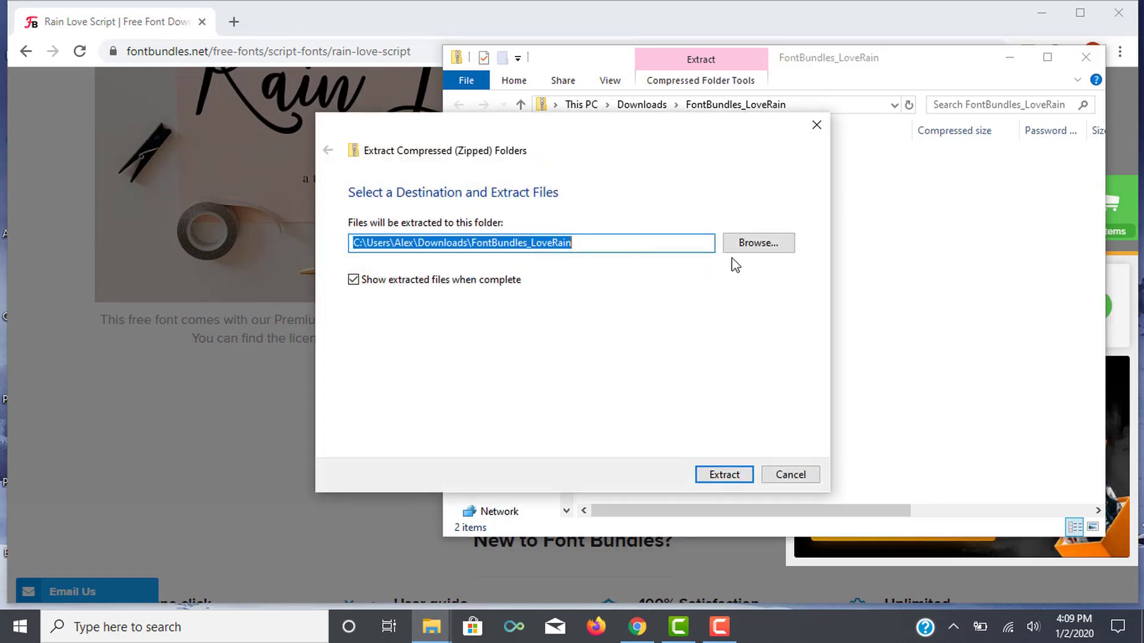
pyautogui.click(746, 245)
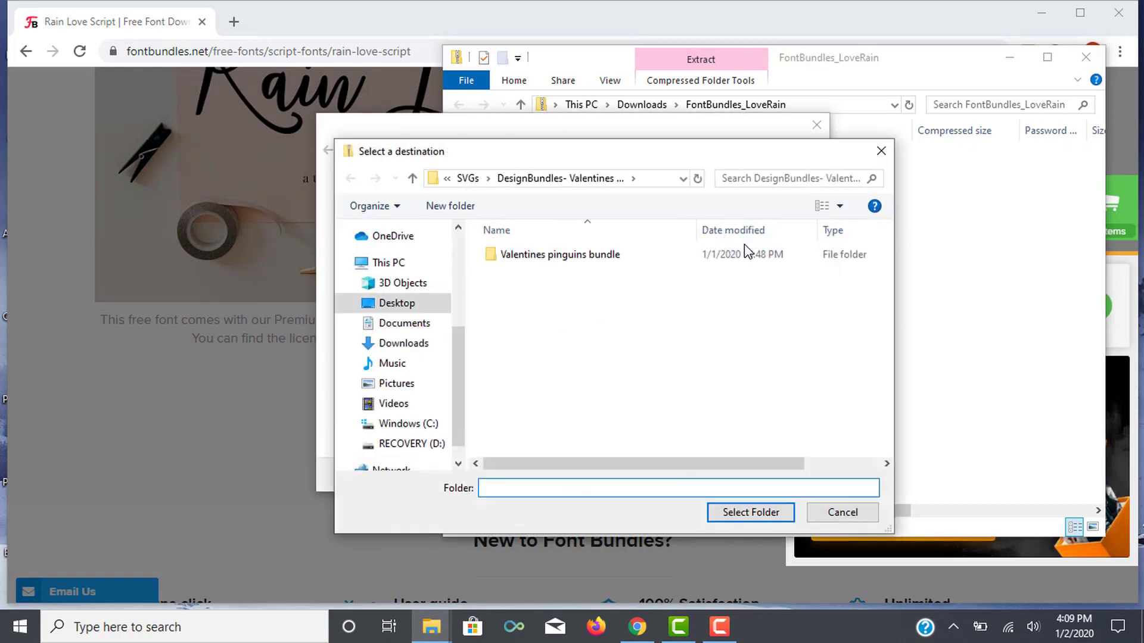
pyautogui.click(391, 304)
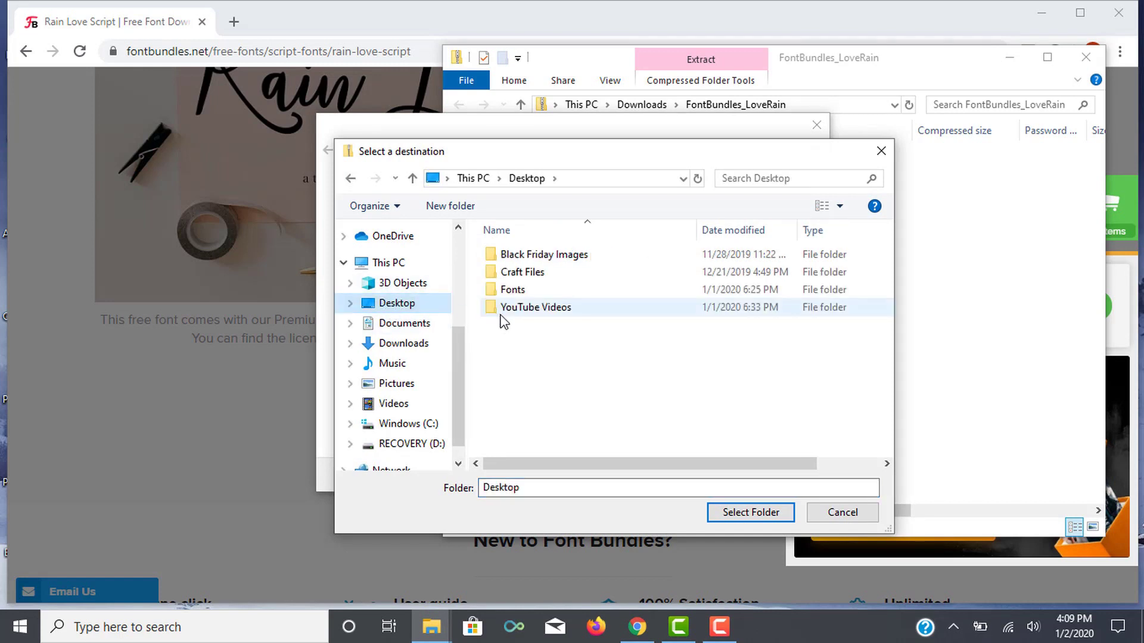
pyautogui.click(517, 290)
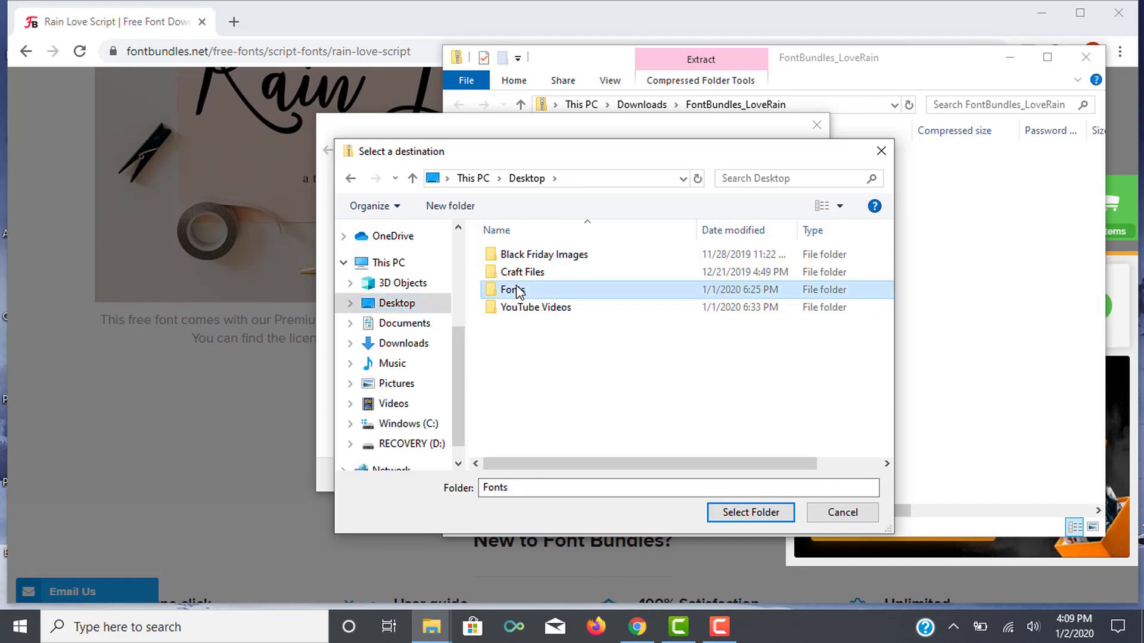
pyautogui.click(781, 511)
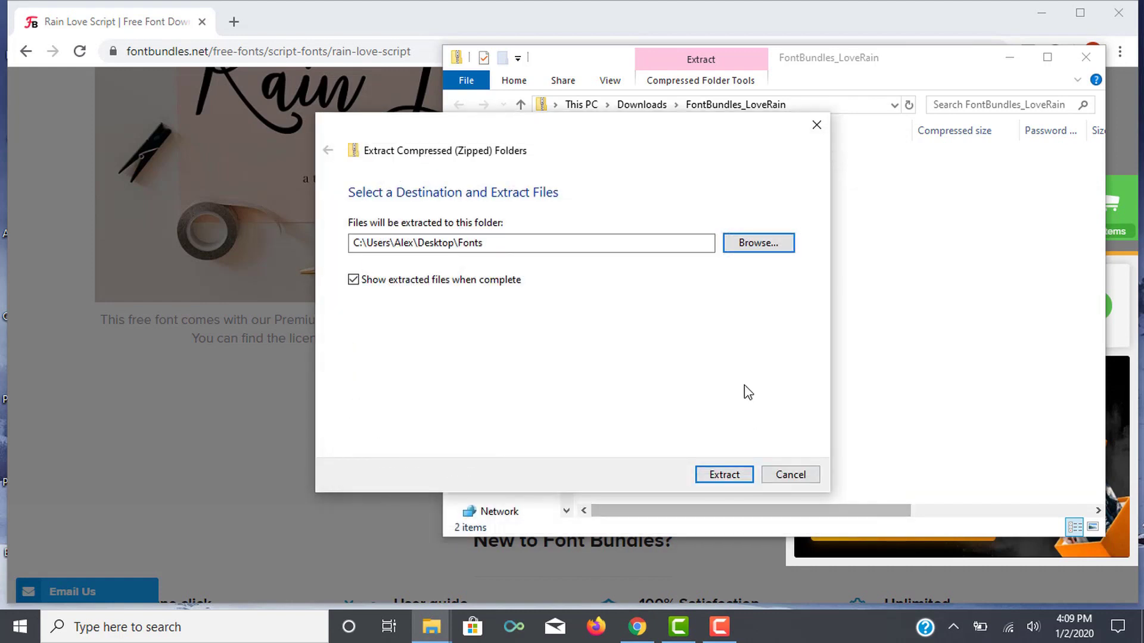
pyautogui.click(726, 475)
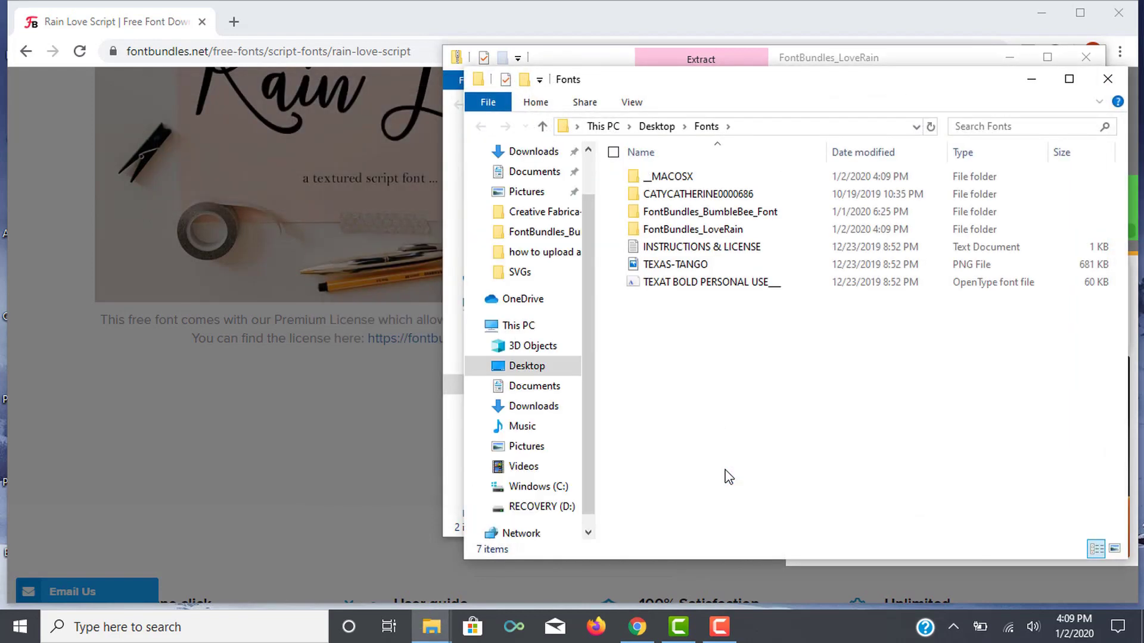
pyautogui.doubleClick(730, 232)
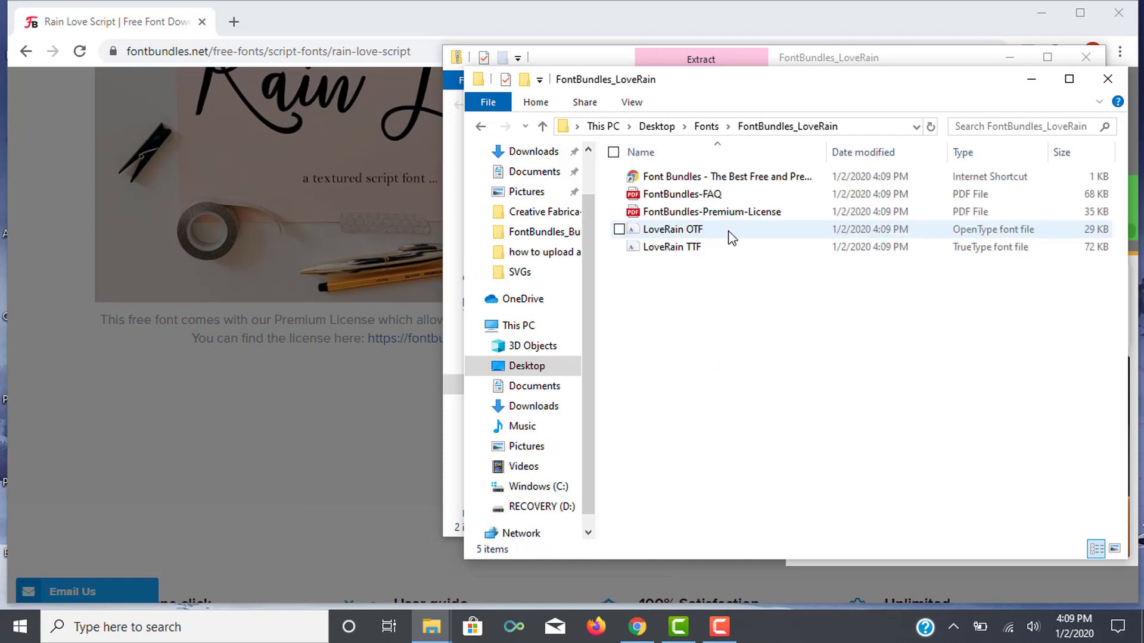
pyautogui.doubleClick(984, 232)
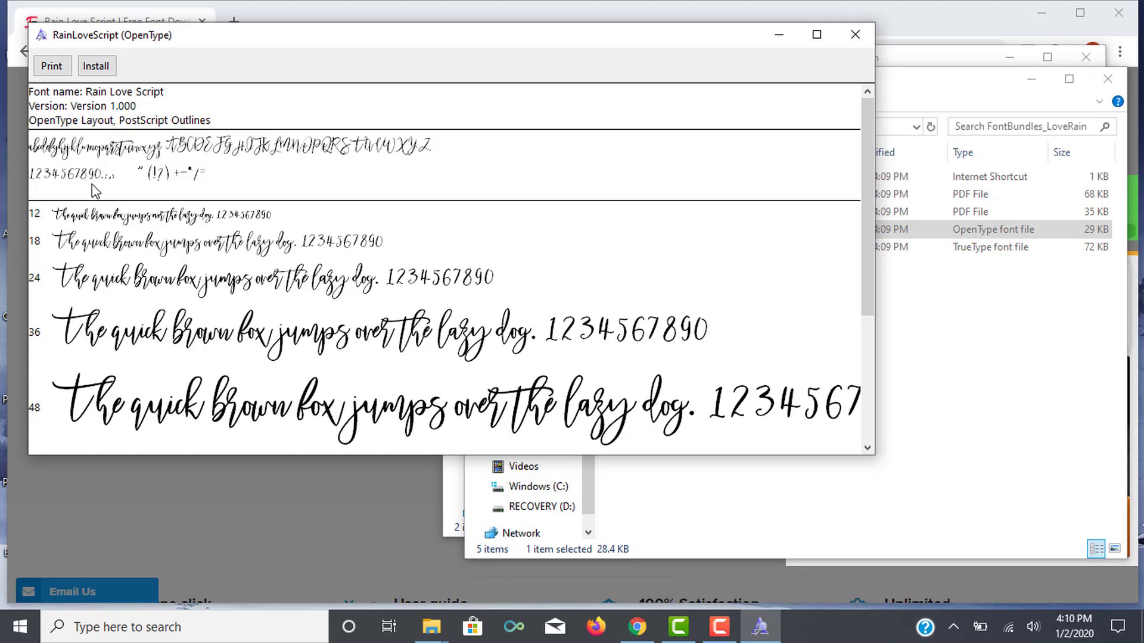
# Step: Install Rain Love Script from Font Viewer, then close the preview window
pyautogui.click(95, 67)
pyautogui.click(855, 34)
# Step: Close both File Explorer windows and Chrome, then relaunch Chrome on a new tab
pyautogui.click(1107, 78)
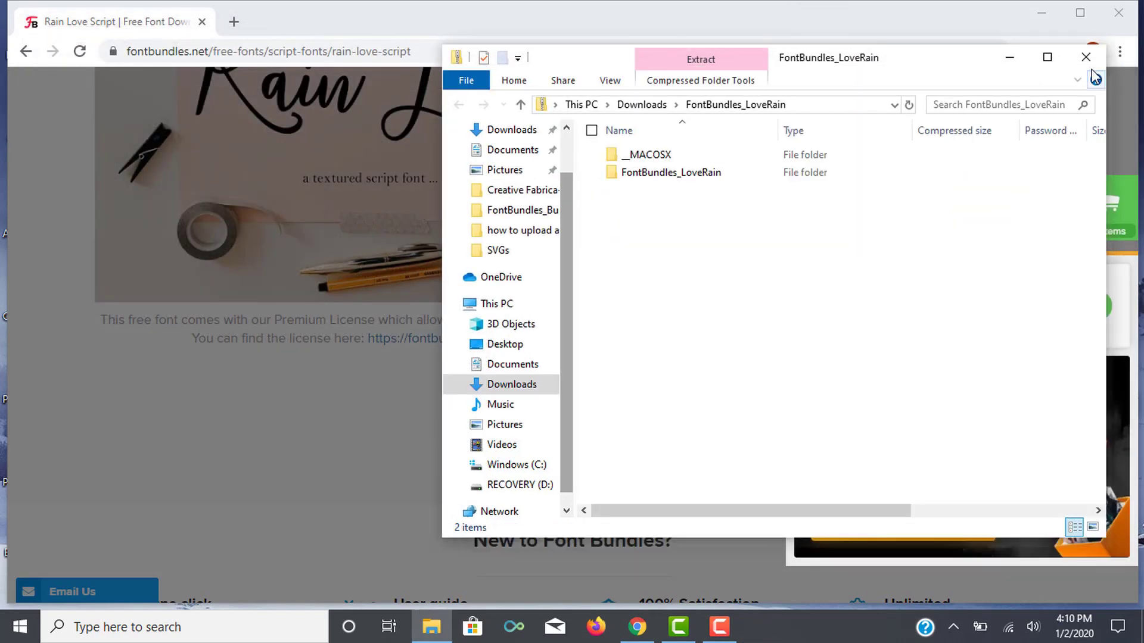
pyautogui.click(1085, 57)
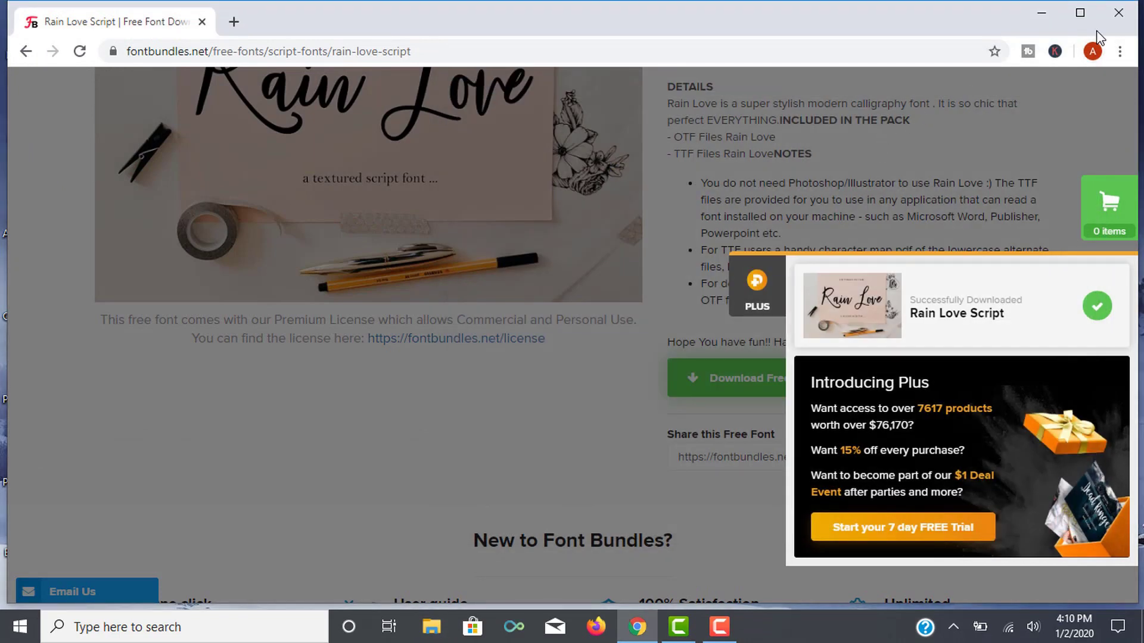
pyautogui.click(1117, 19)
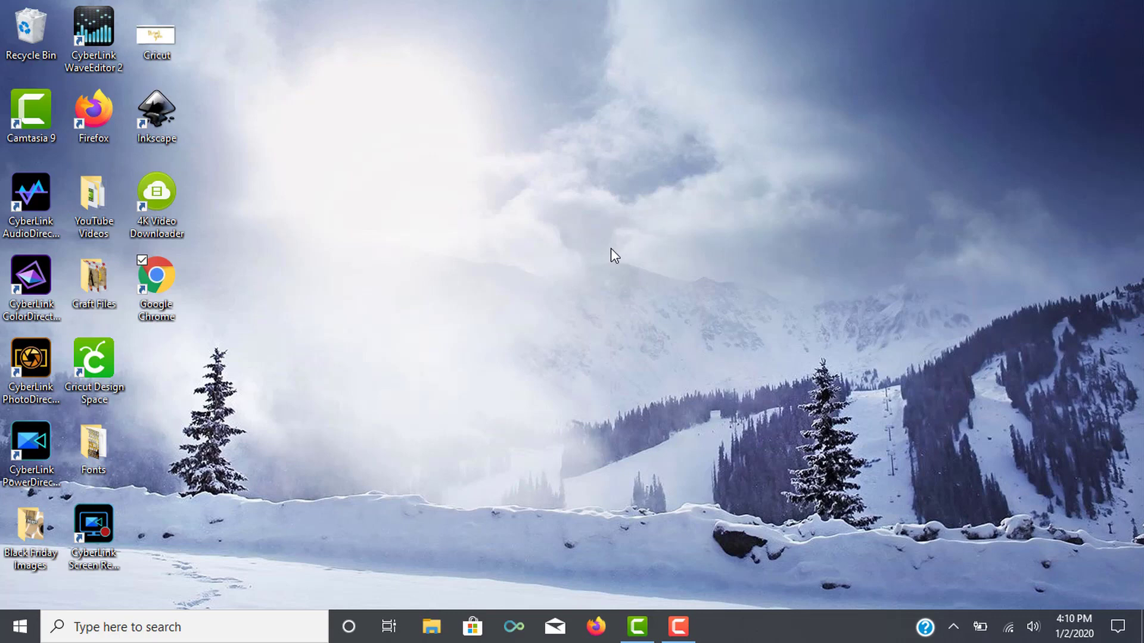
pyautogui.doubleClick(159, 288)
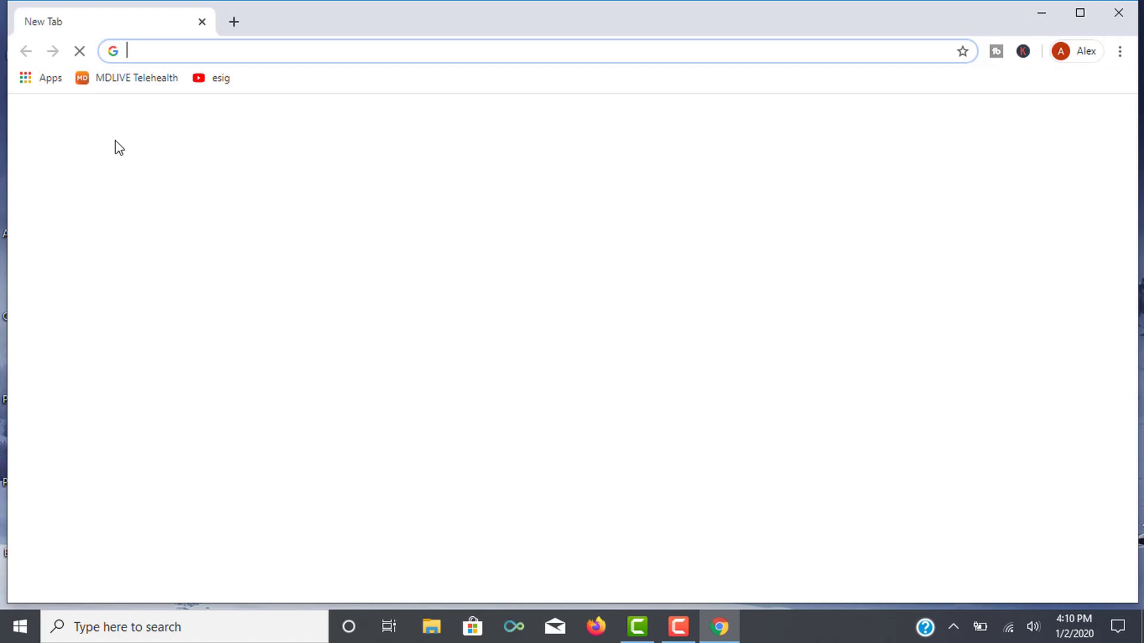
# Step: Open design.cricut.com, add the text 'Alex' and place it at the canvas's upper-left
pyautogui.write('design.cricut.com/#/design/new')
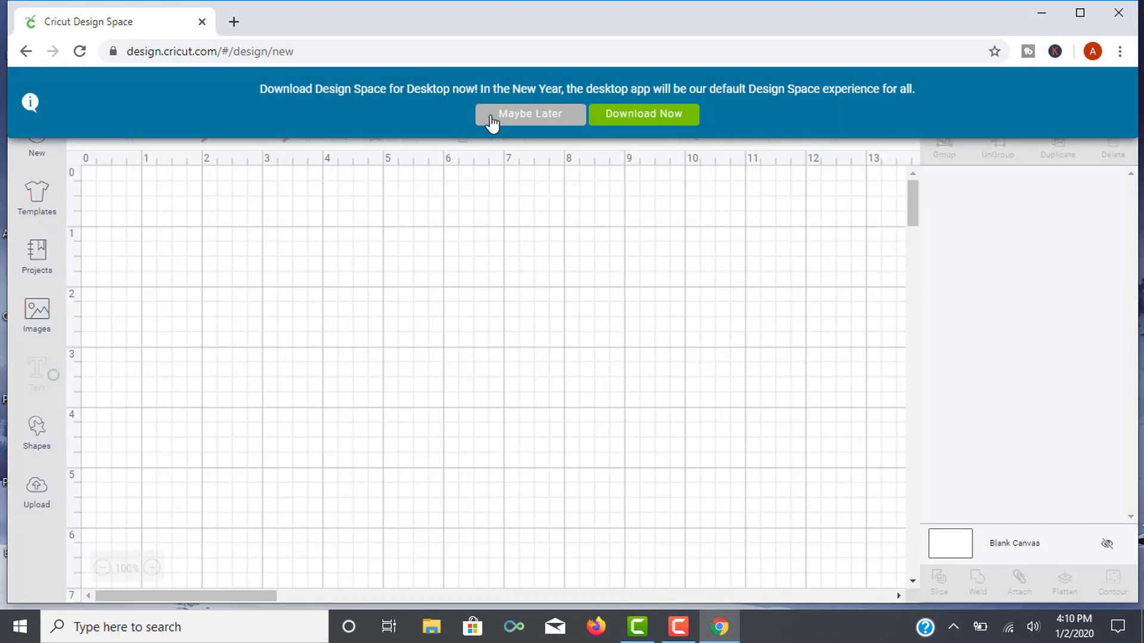
pyautogui.click(492, 117)
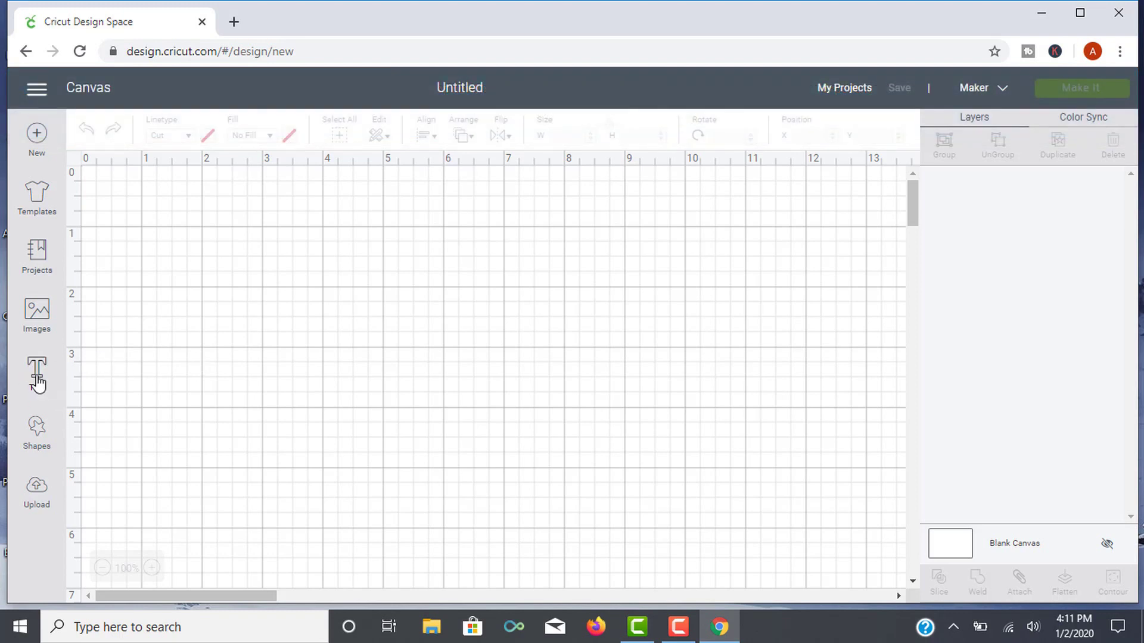
pyautogui.click(37, 372)
pyautogui.write('Alex')
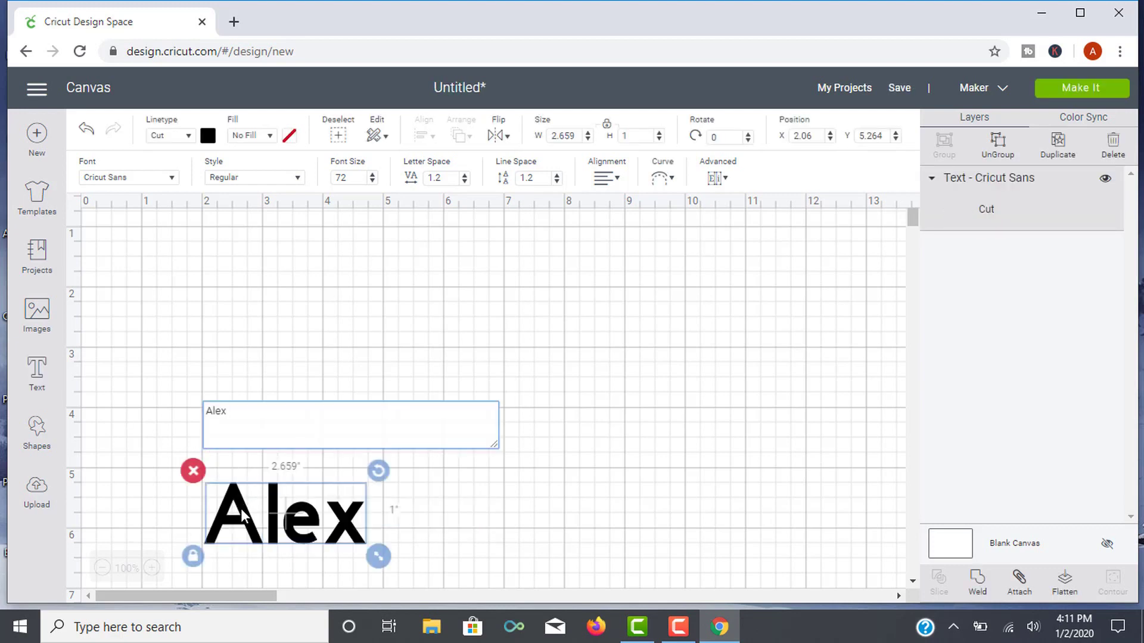
pyautogui.moveTo(247, 512); pyautogui.dragTo(216, 317)
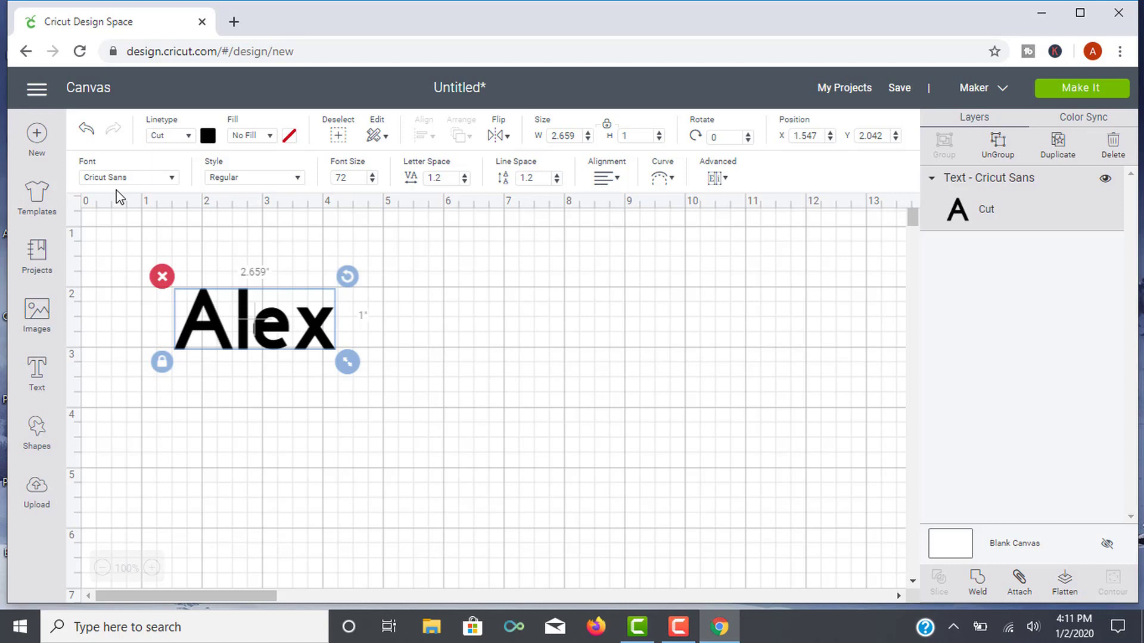
pyautogui.click(172, 178)
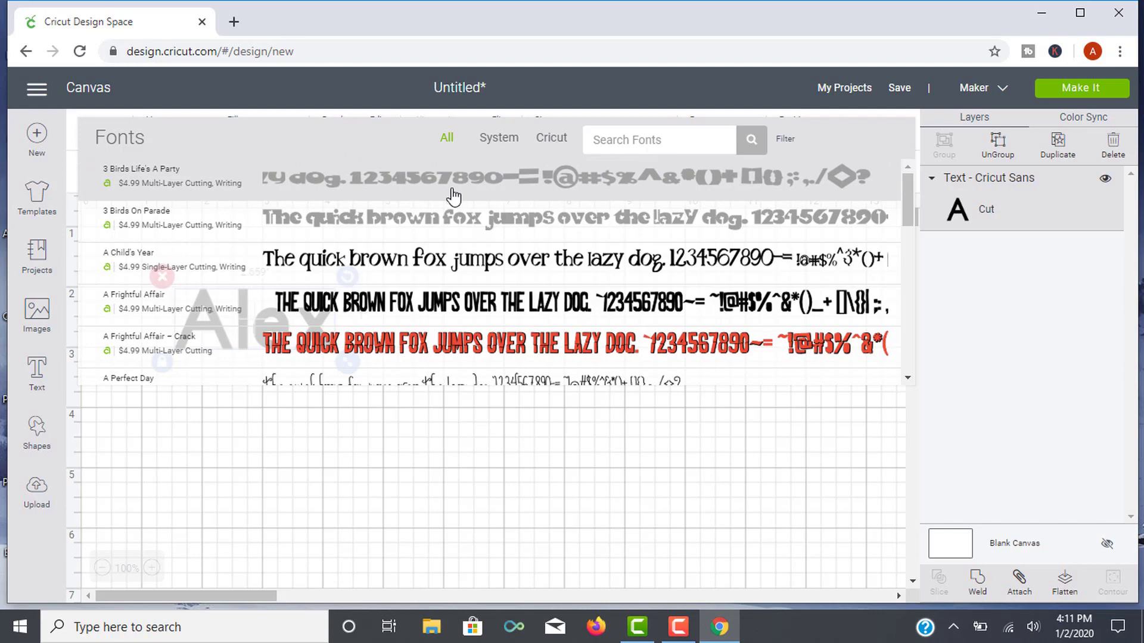
# Step: Search System fonts for 'rain' and apply Rain Love Script to Alex
pyautogui.click(492, 151)
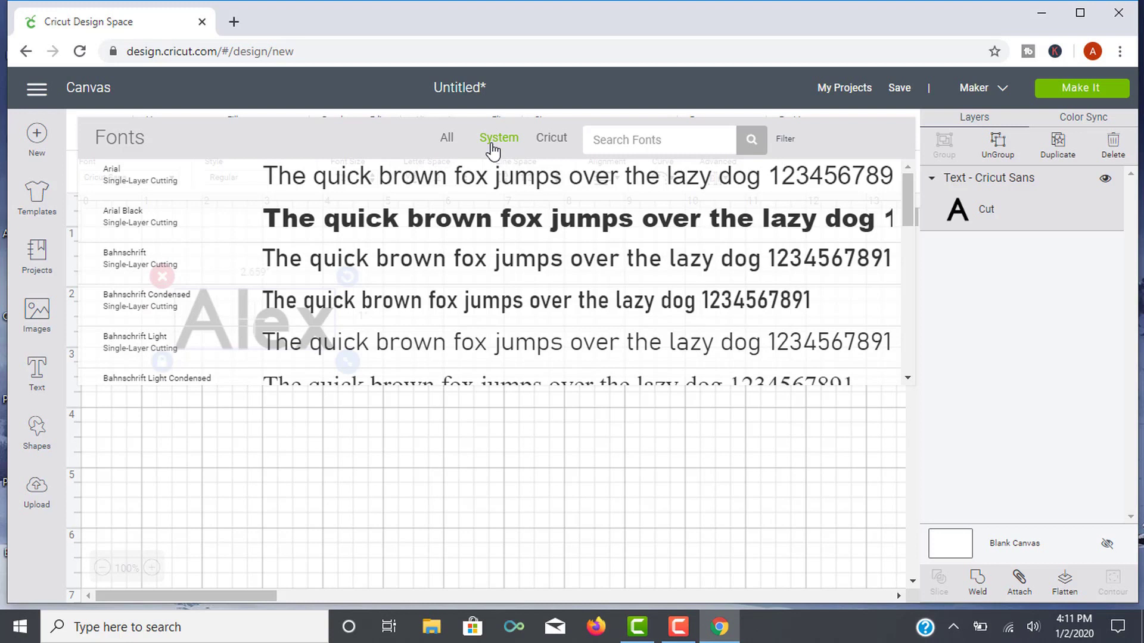
pyautogui.click(614, 134)
pyautogui.write('rain')
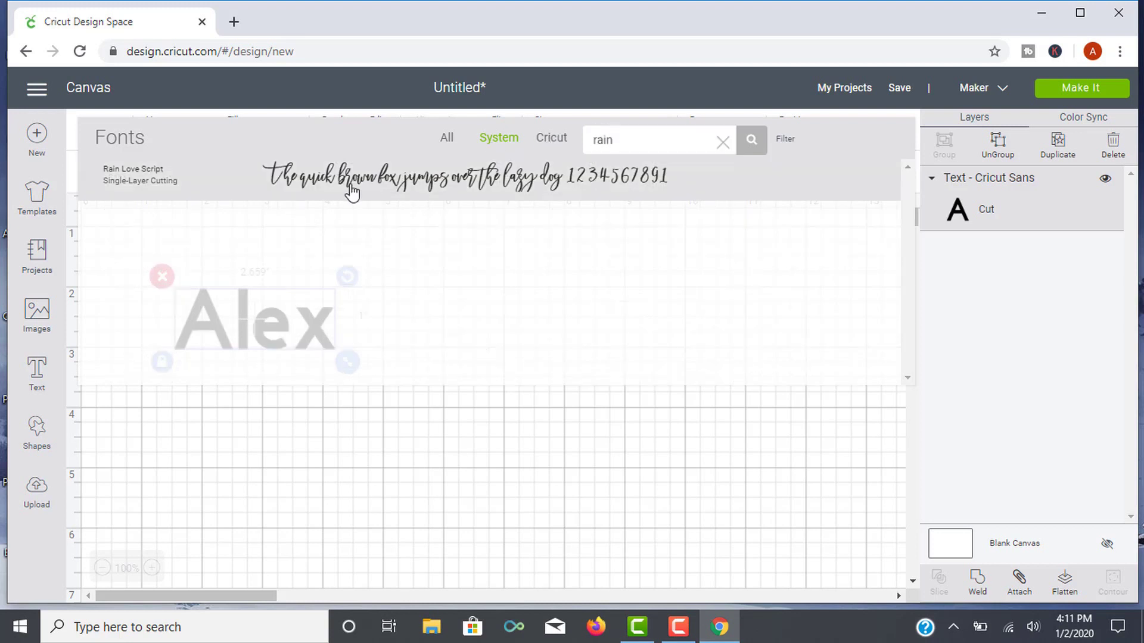
pyautogui.click(358, 175)
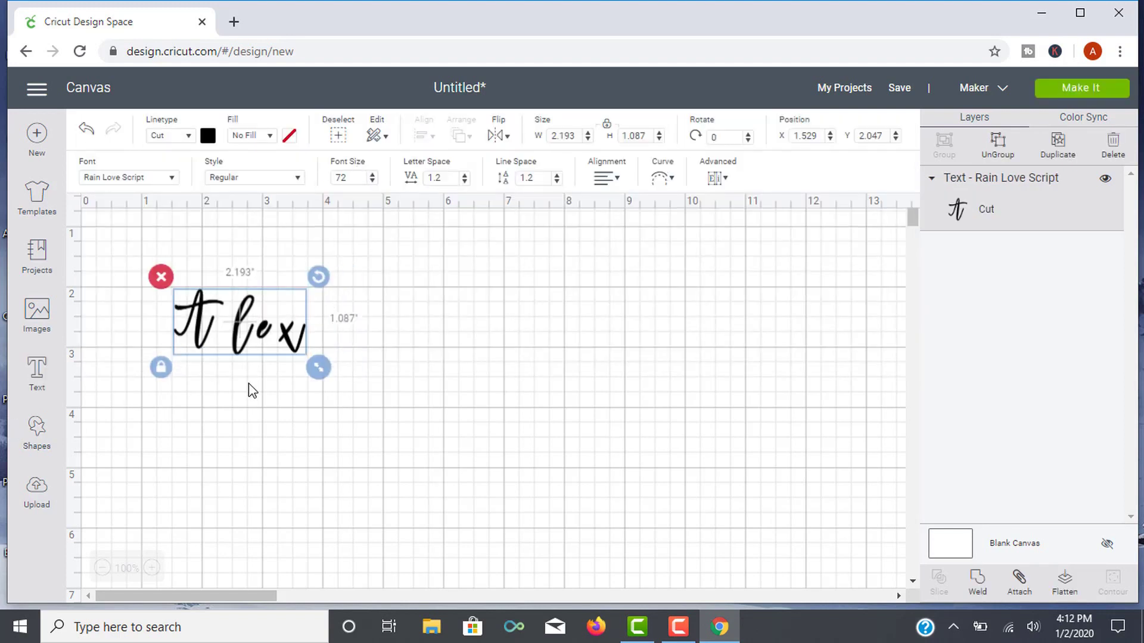
# Step: Enlarge Alex to about 3.5 inches wide and set letter spacing to 0
pyautogui.moveTo(318, 367); pyautogui.dragTo(458, 421)
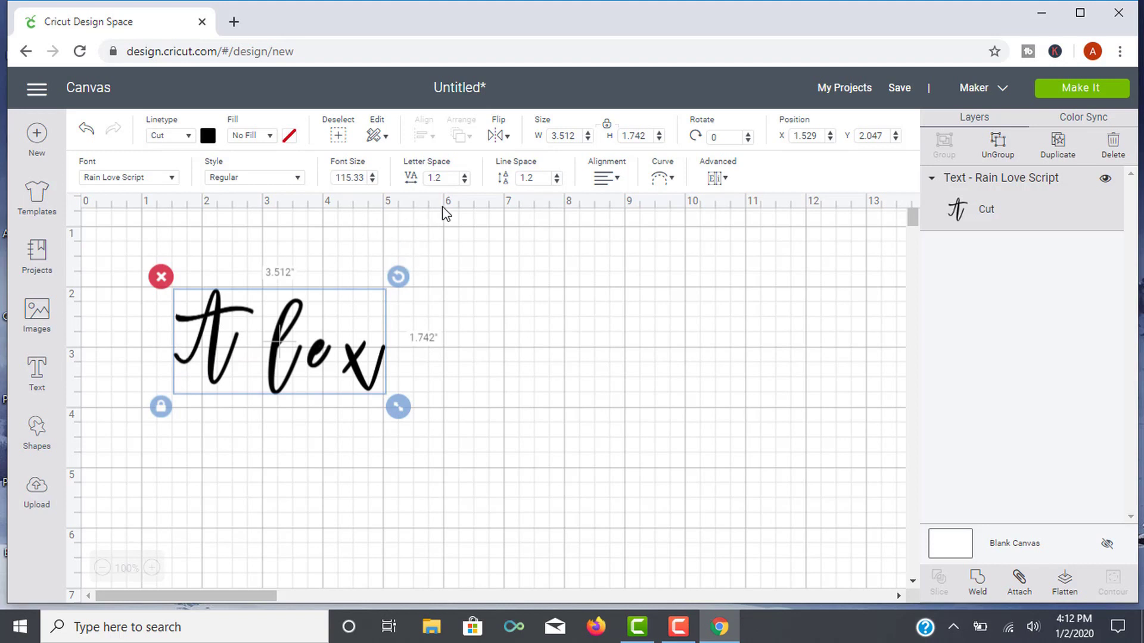
pyautogui.doubleClick(447, 179)
pyautogui.write('0')
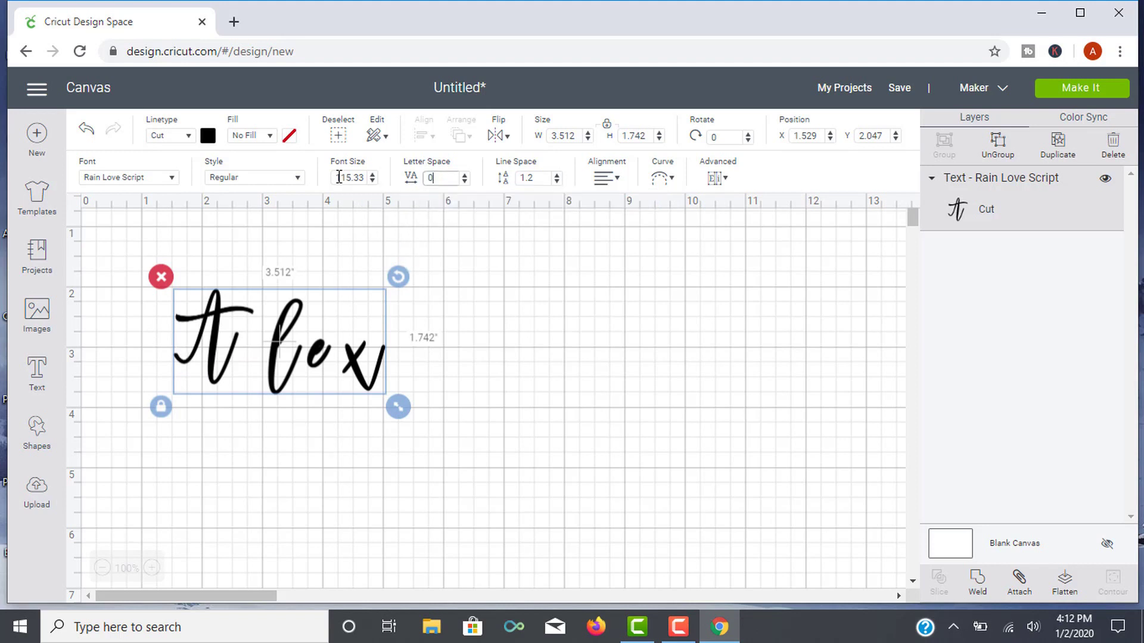
pyautogui.press('Return')
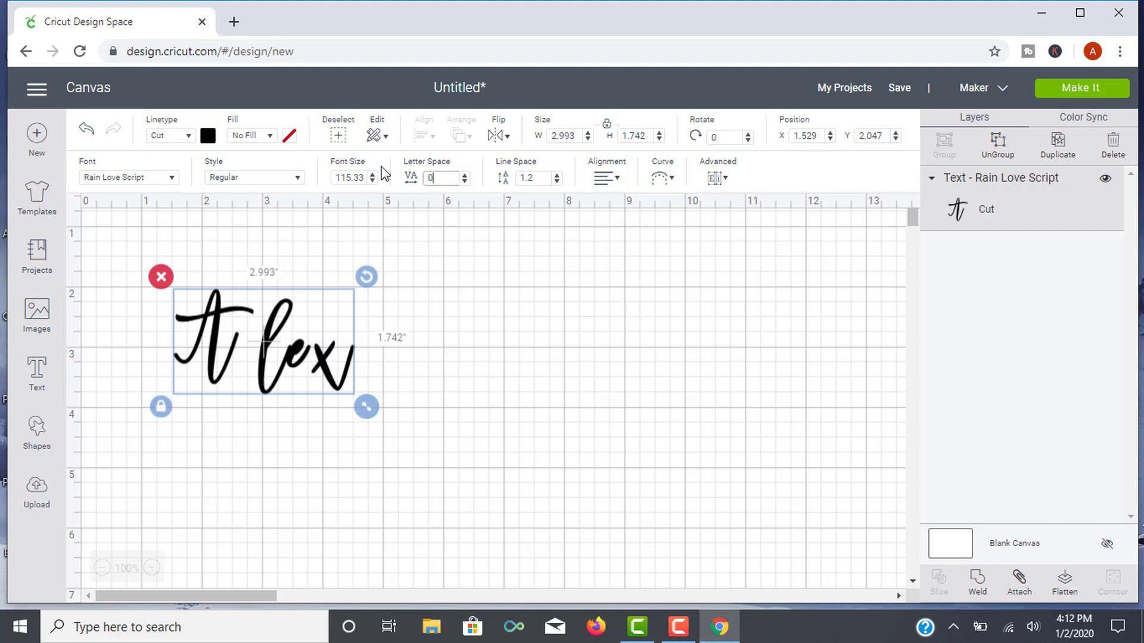
# Step: Ungroup Alex into letters, move the A closer, and select all four letters
pyautogui.click(995, 144)
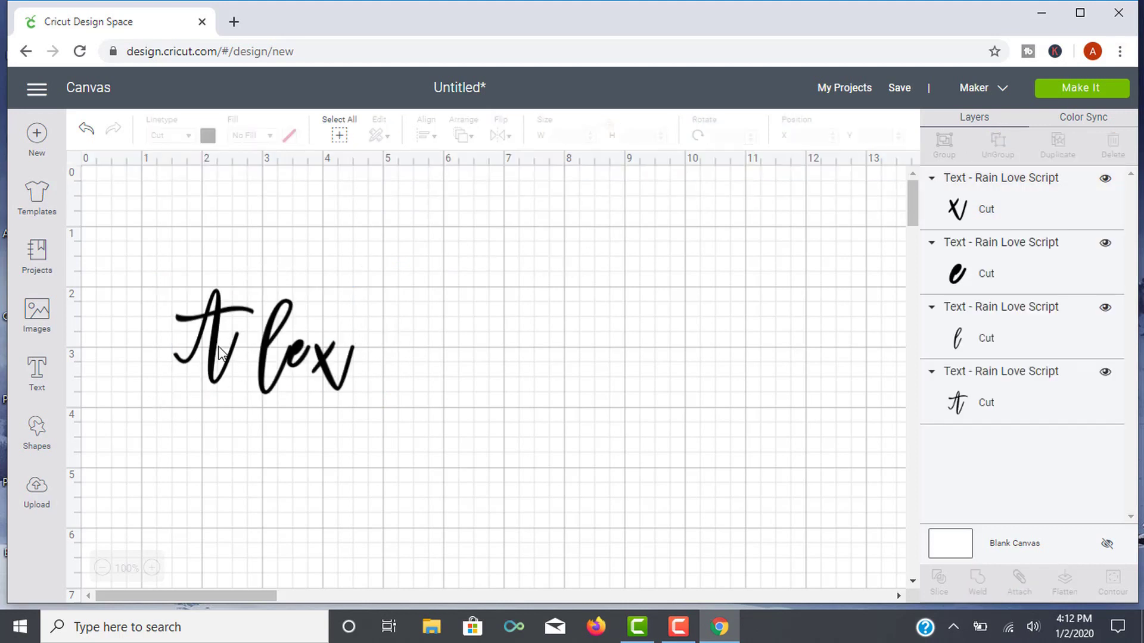
pyautogui.moveTo(221, 352); pyautogui.dragTo(329, 386)
pyautogui.click(418, 389)
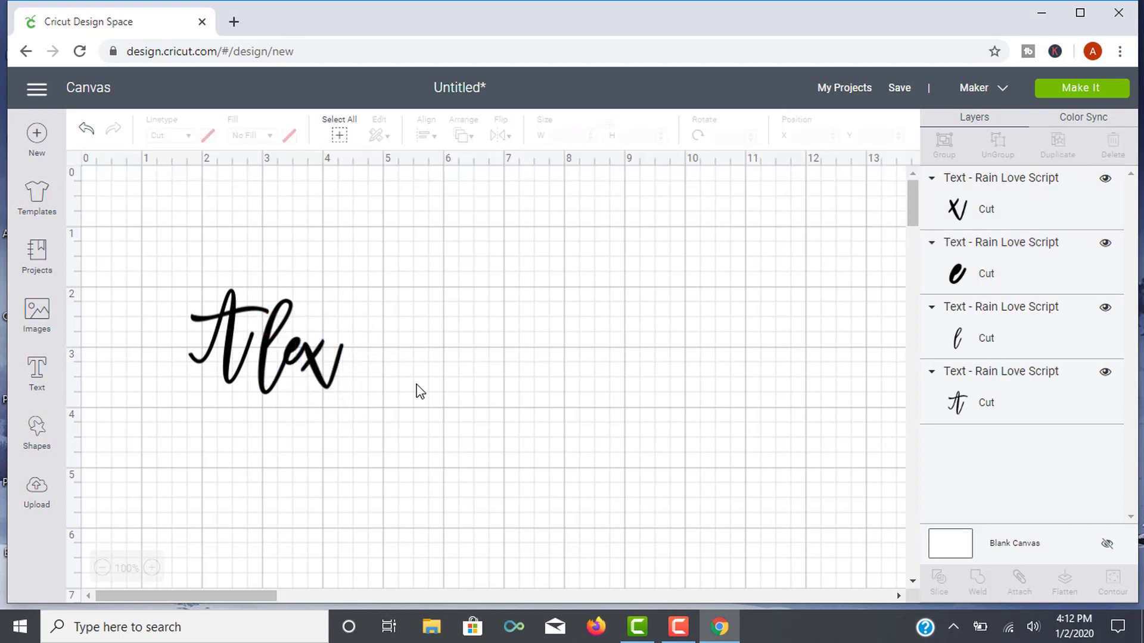
pyautogui.moveTo(115, 265); pyautogui.dragTo(396, 439)
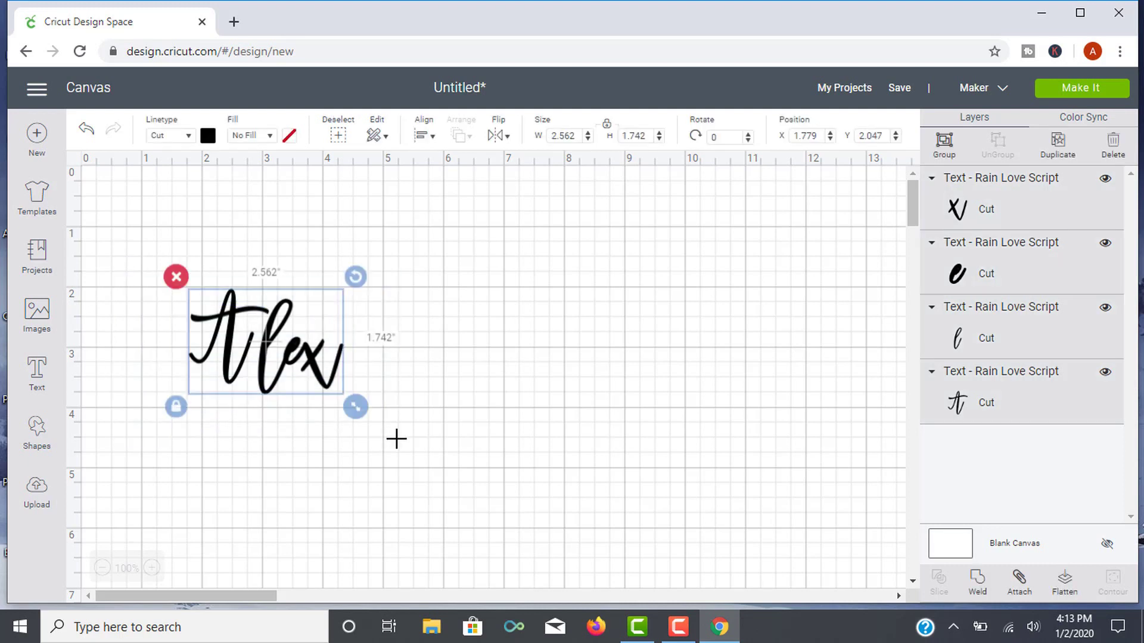